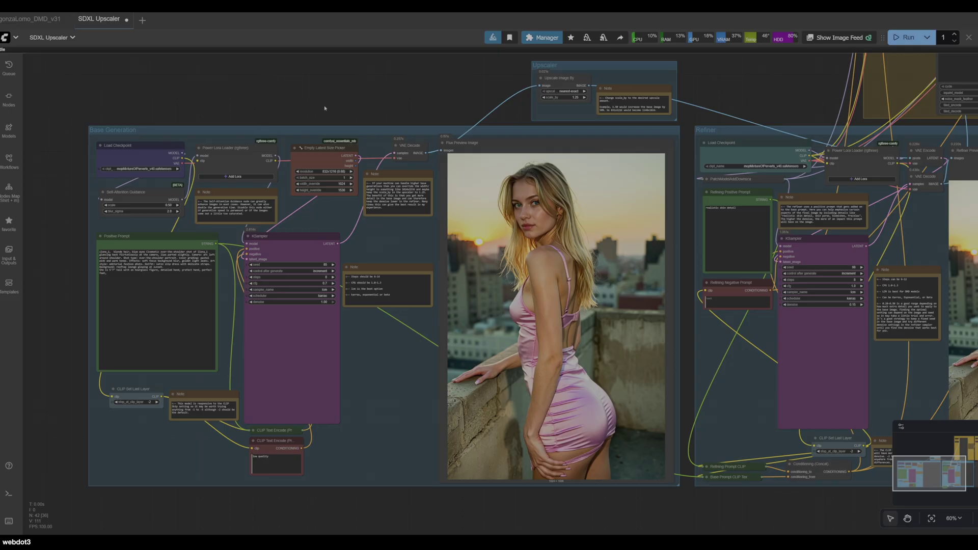
- Check the face and eye detector model lists in the Face and Eye Detailer groups, leaving them unchanged
scroll(287, 75, down, 2)
drag(286, 75, 317, 71)
scroll(401, 218, up, 7)
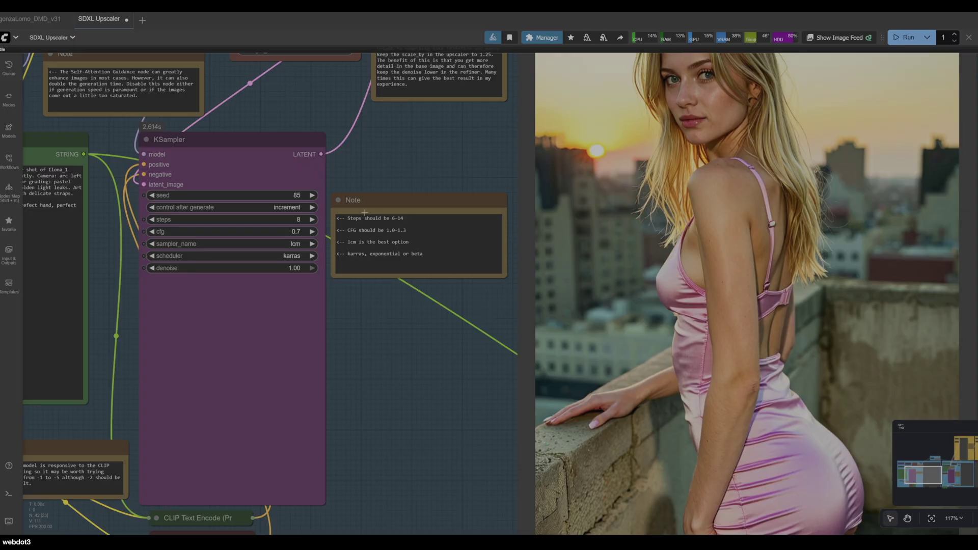
scroll(365, 218, down, 6)
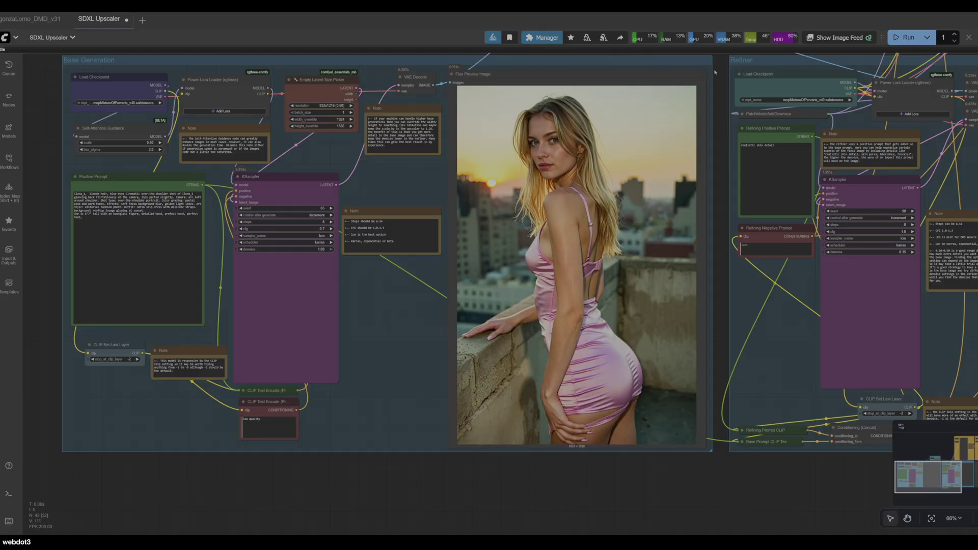
drag(719, 64, 151, 487)
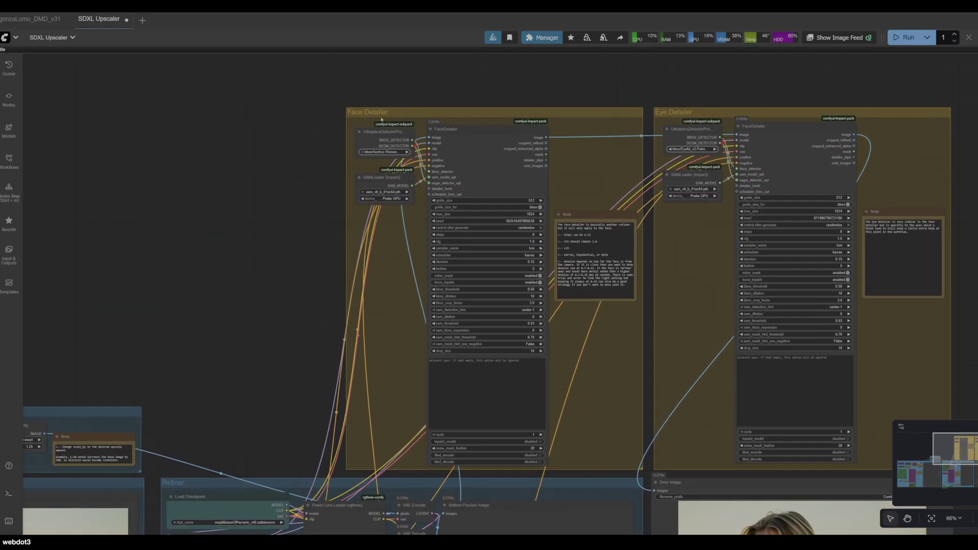
scroll(381, 137, up, 11)
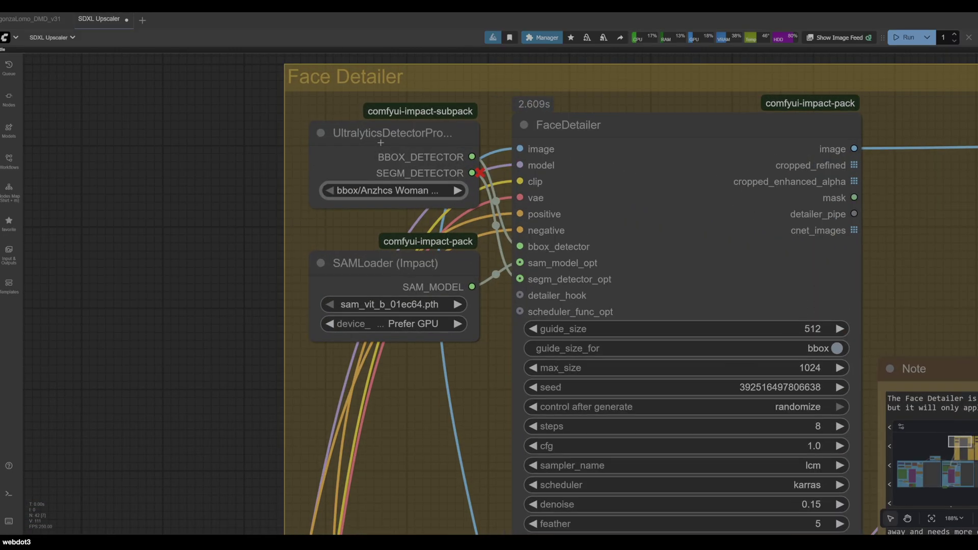
click(380, 191)
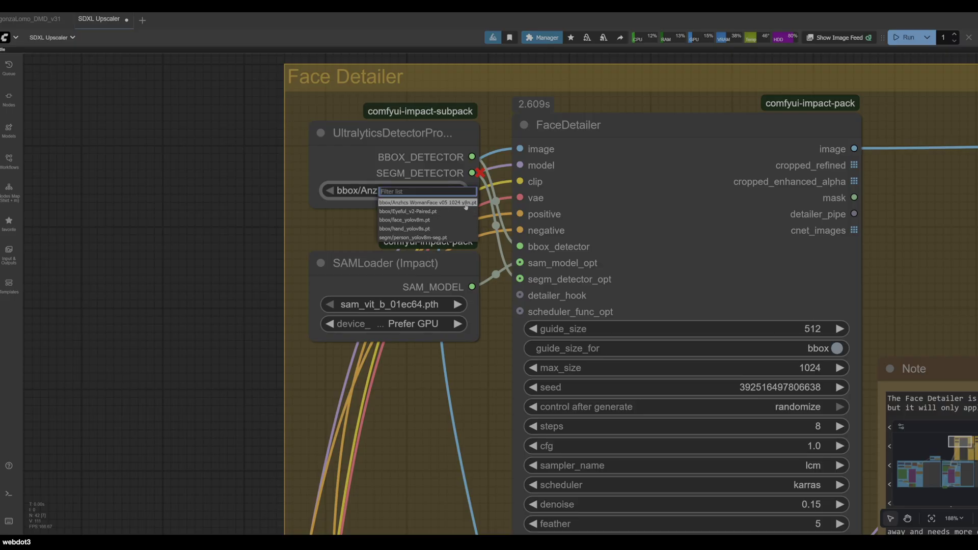
click(252, 213)
scroll(252, 213, down, 5)
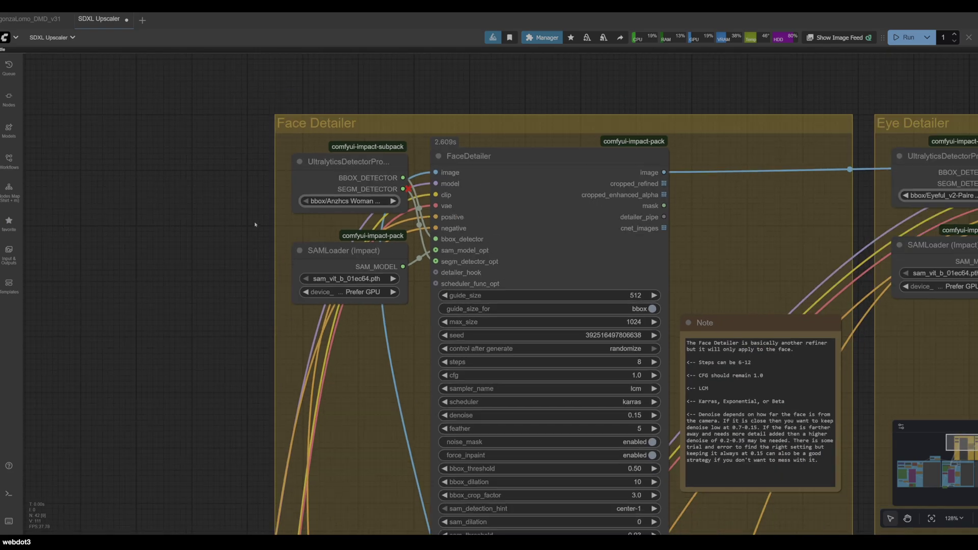
drag(871, 101, 400, 145)
click(417, 244)
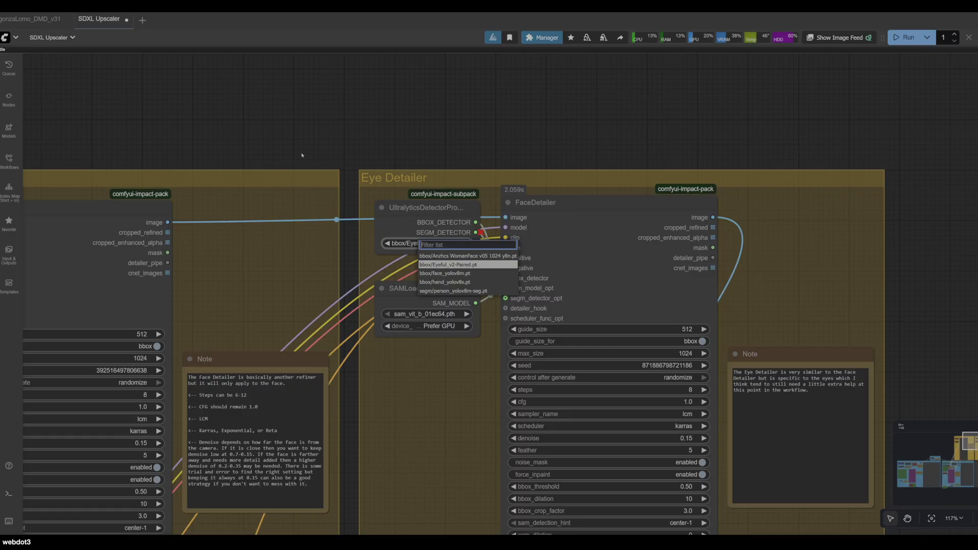
scroll(205, 144, down, 5)
- Survey the Base Generation, Upscale, Refiner, Save Image and Upscaler groups across the workflow
drag(423, 357, 584, 49)
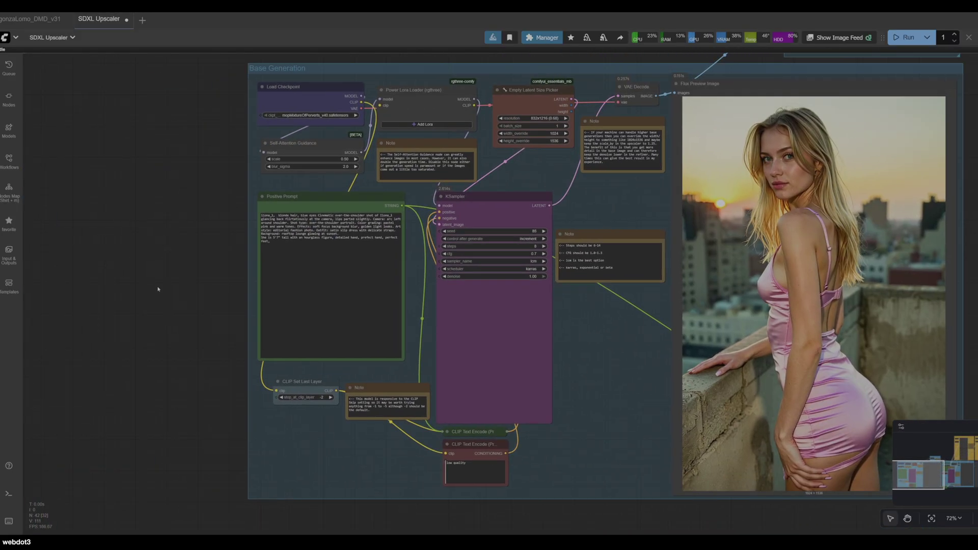
drag(157, 289, 132, 337)
scroll(309, 307, up, 6)
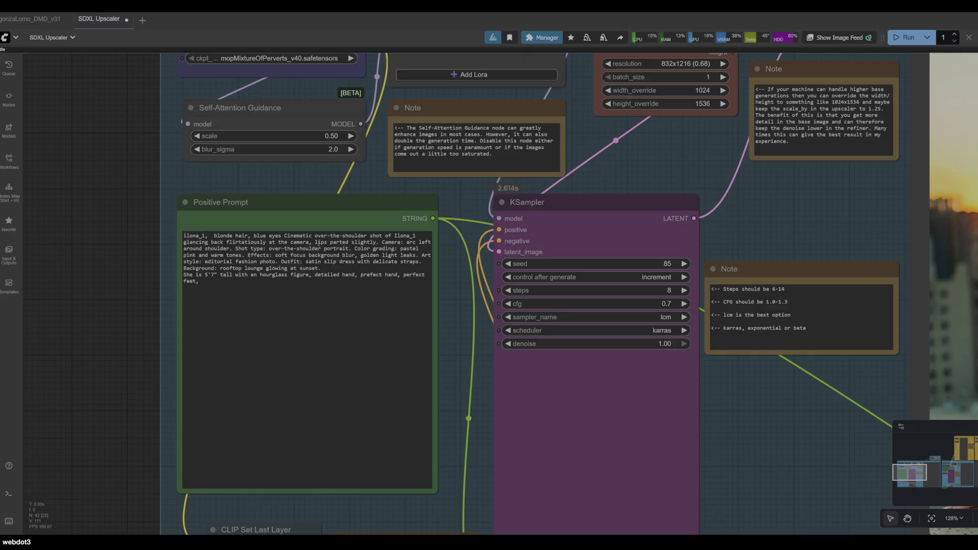
scroll(334, 236, down, 4)
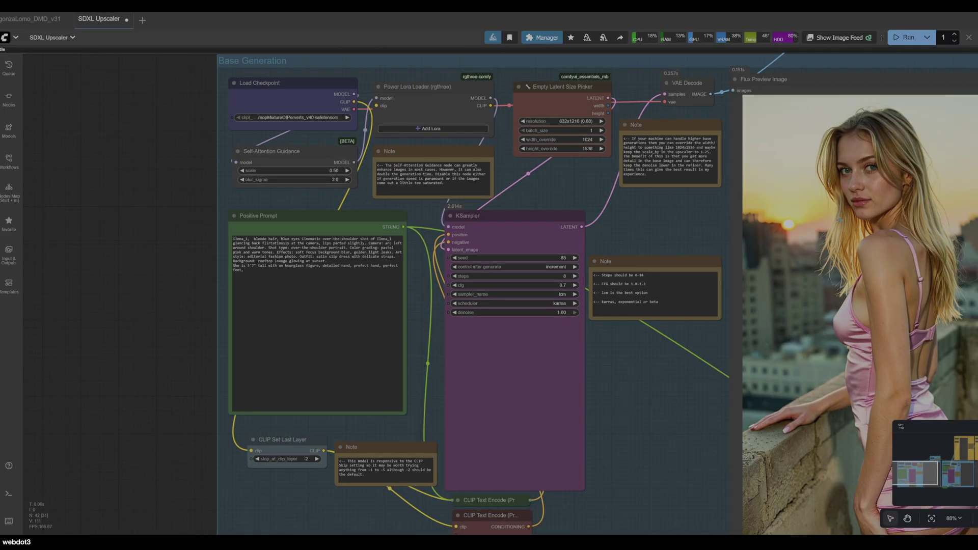
scroll(273, 262, down, 3)
drag(273, 262, 98, 258)
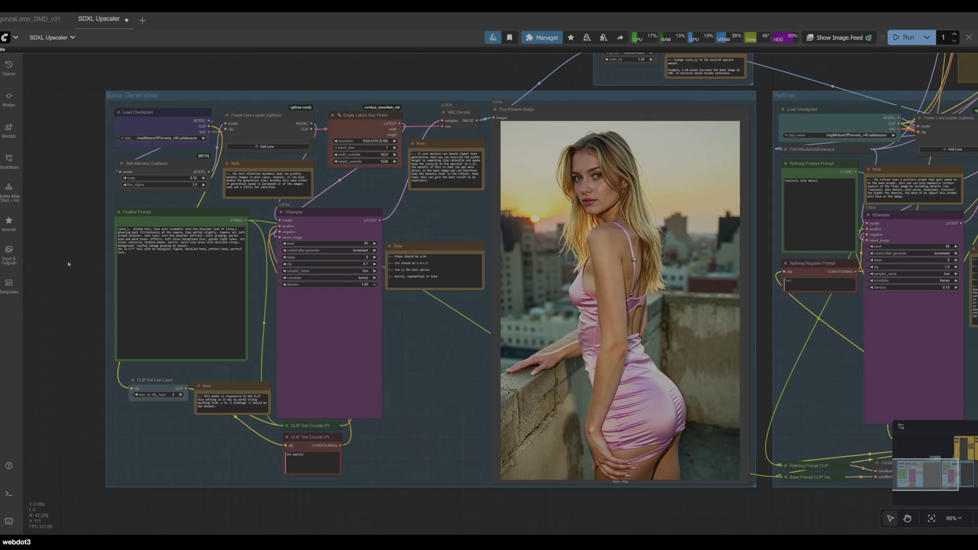
scroll(525, 392, down, 3)
drag(772, 159, 190, 198)
scroll(484, 319, up, 9)
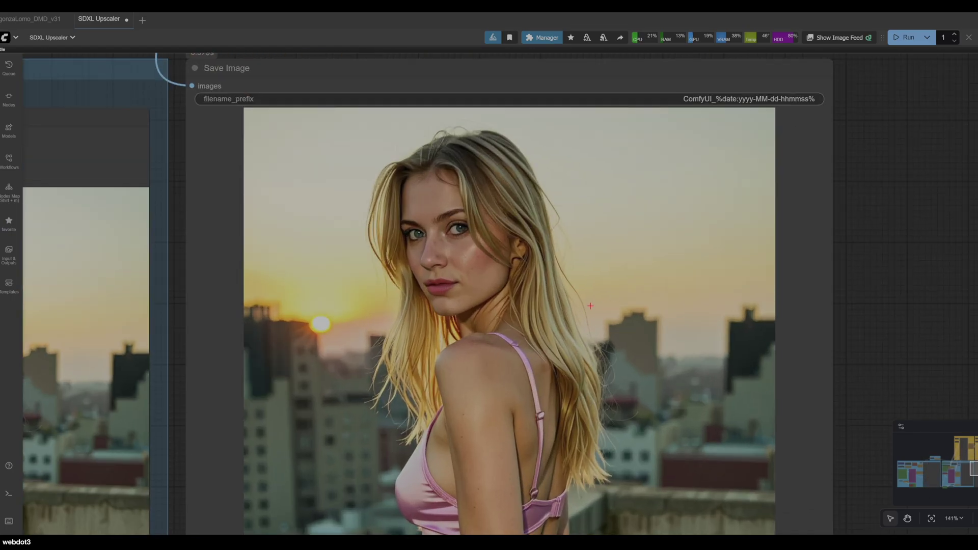
scroll(590, 305, down, 8)
drag(764, 407, 727, 334)
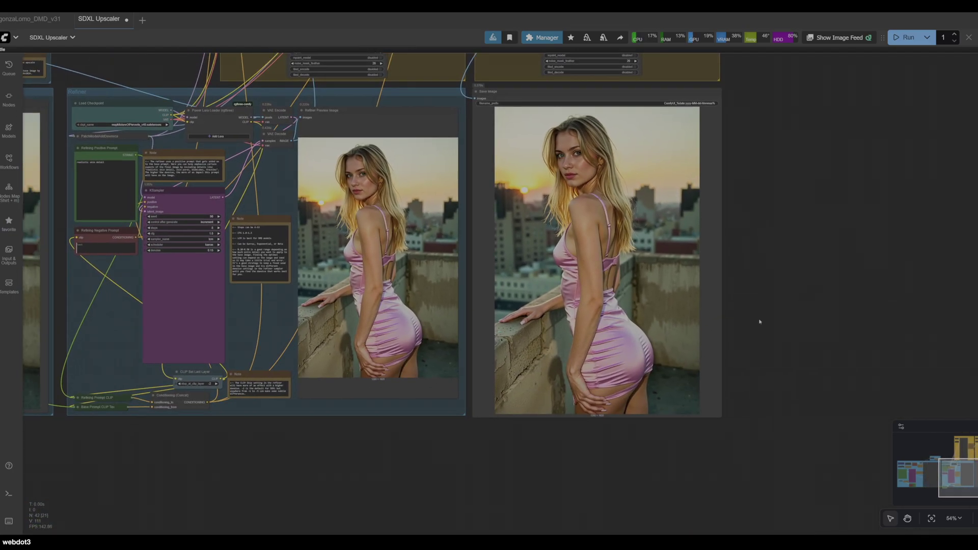
scroll(286, 426, down, 1)
drag(286, 426, 602, 375)
scroll(497, 471, down, 2)
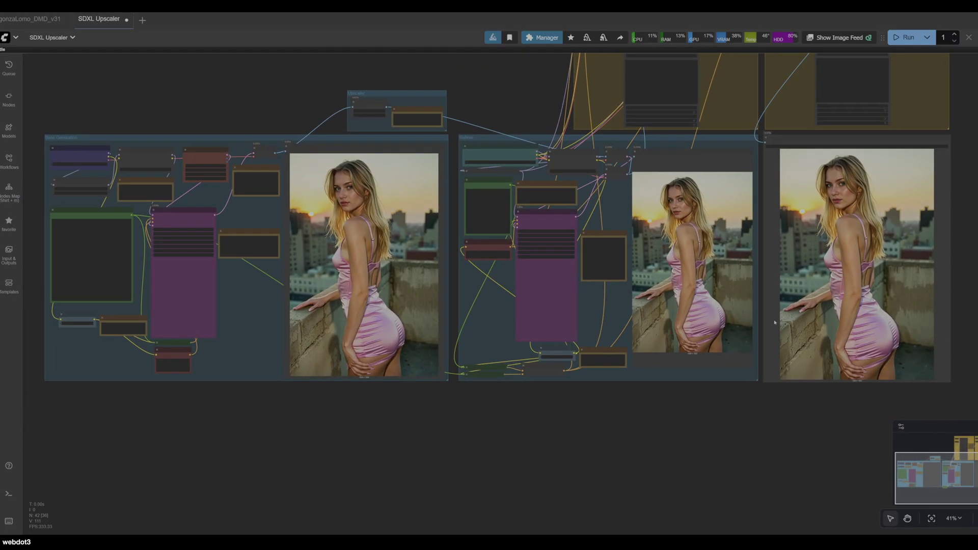
- Run the workflow and inspect the new balcony portrait in the Refiner and Save Image outputs
click(906, 37)
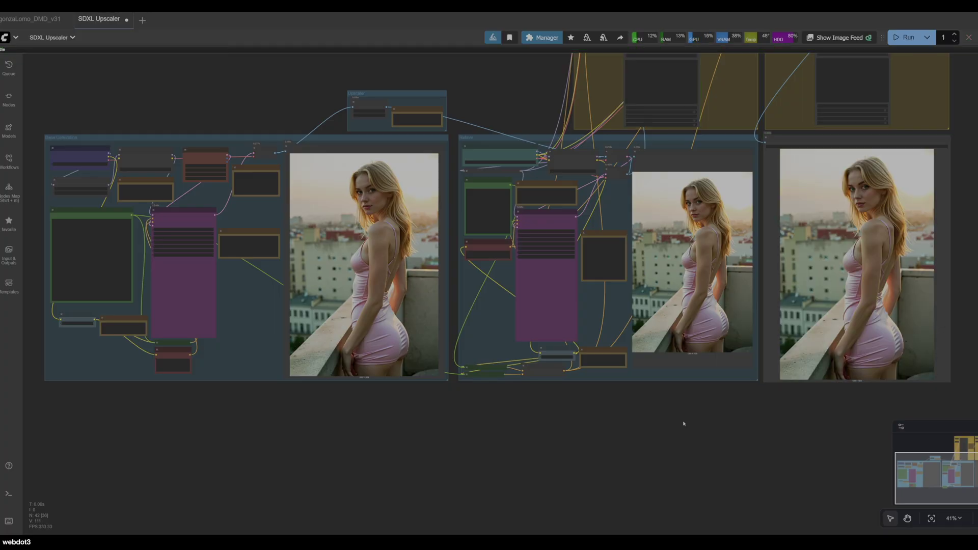
drag(769, 406, 426, 474)
scroll(499, 280, up, 7)
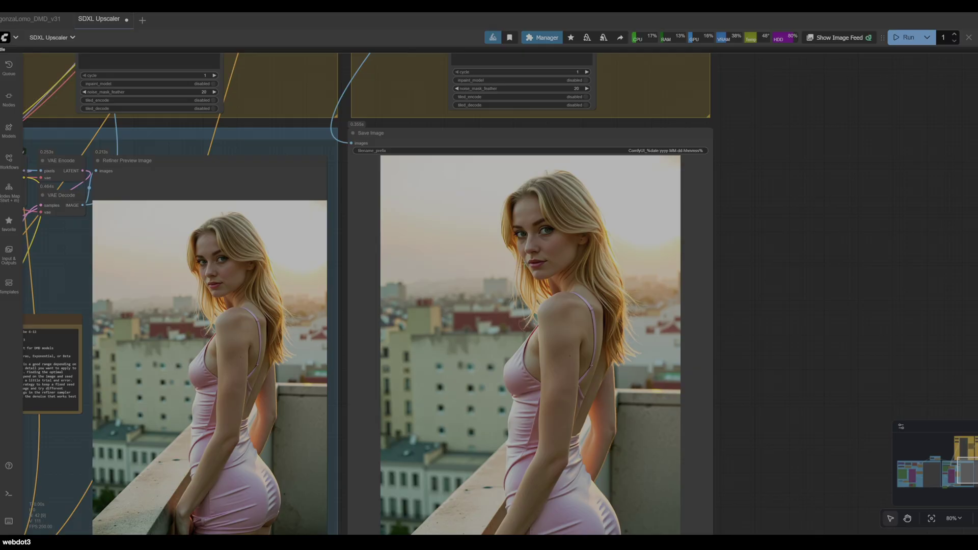
scroll(714, 285, down, 2)
drag(755, 325, 748, 268)
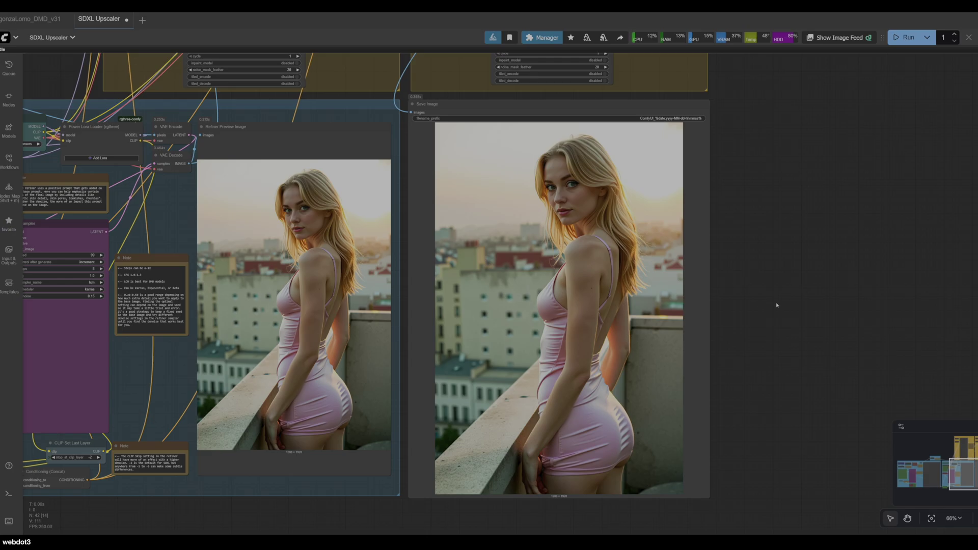
scroll(777, 305, down, 5)
drag(519, 436, 582, 445)
drag(177, 103, 316, 153)
- Paste the flaming-eyes fluidism prompt into the Positive Prompt node and run the workflow
scroll(182, 289, up, 7)
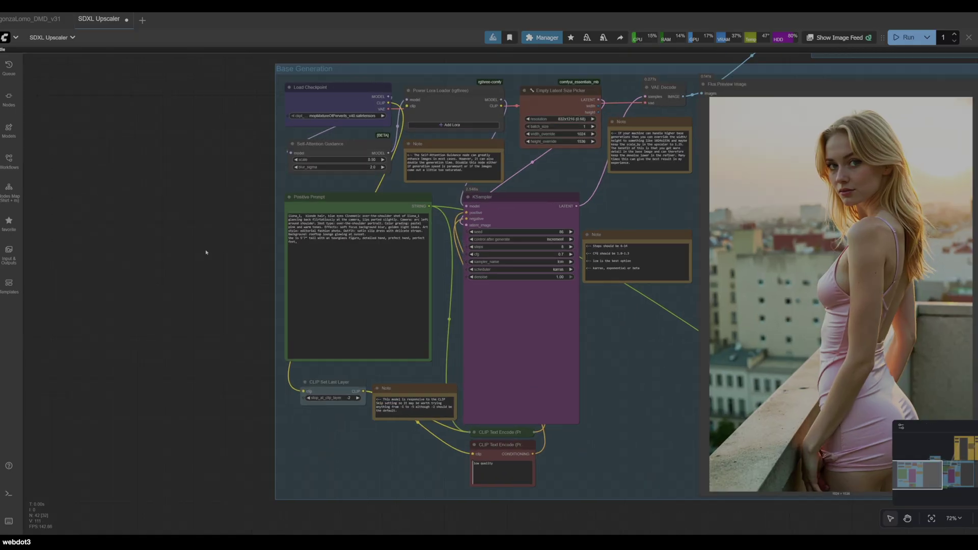
click(382, 265)
click(212, 214)
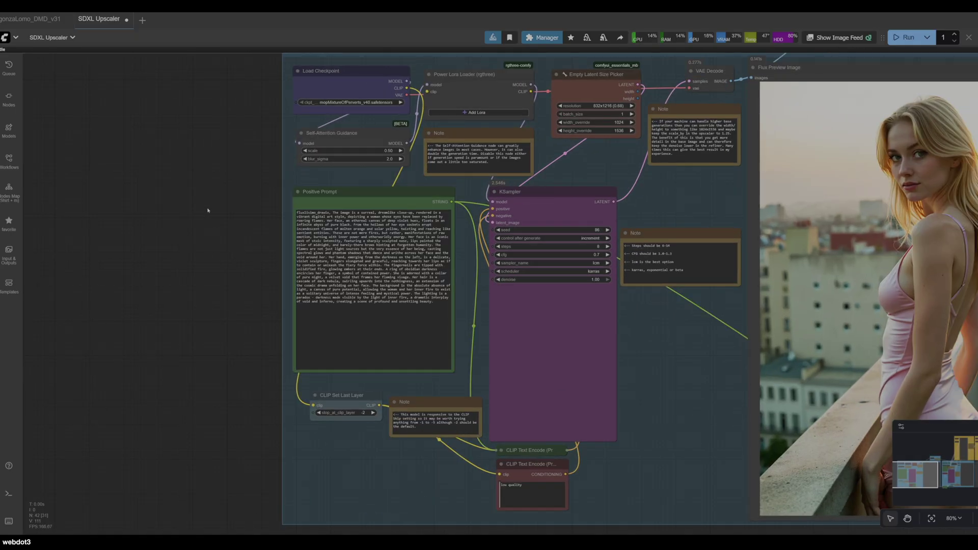
scroll(254, 190, down, 1)
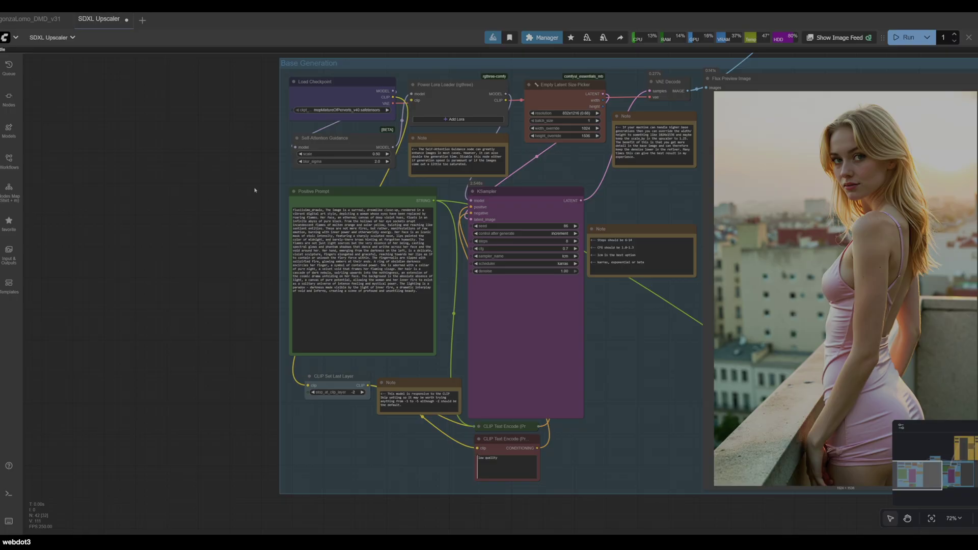
scroll(254, 187, right, 2)
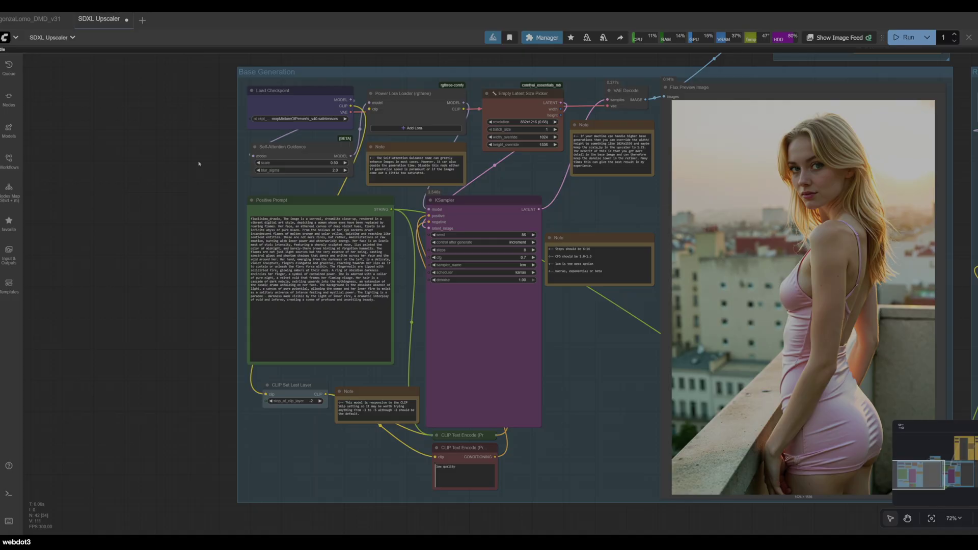
scroll(198, 164, right, 5)
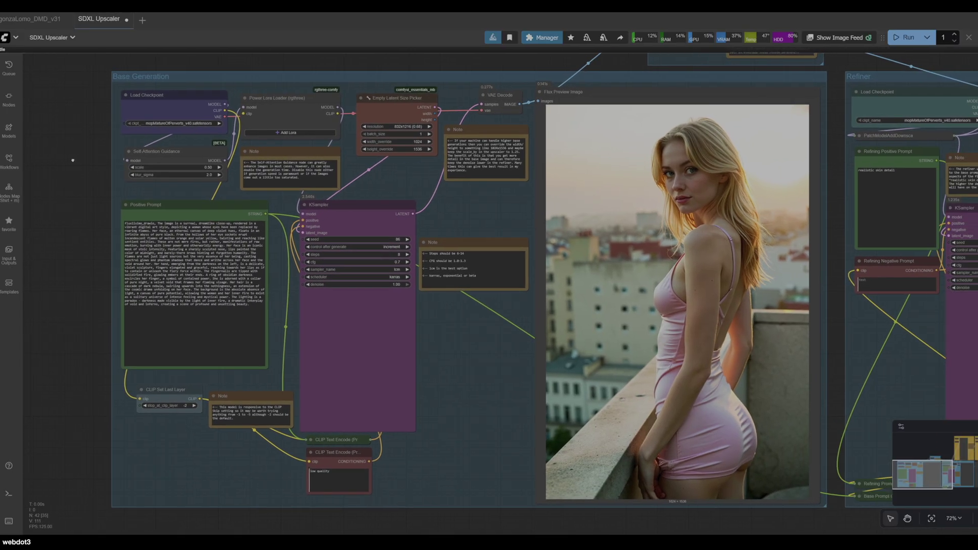
click(902, 37)
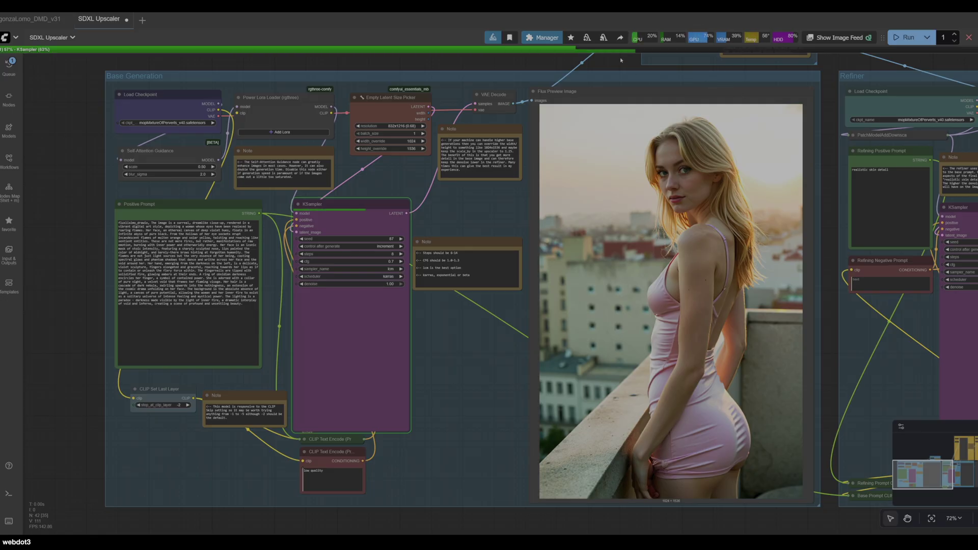
- Inspect the finished purple-lit, orange-haired portrait at the Save Image node, then zoom out
scroll(619, 57, right, 10)
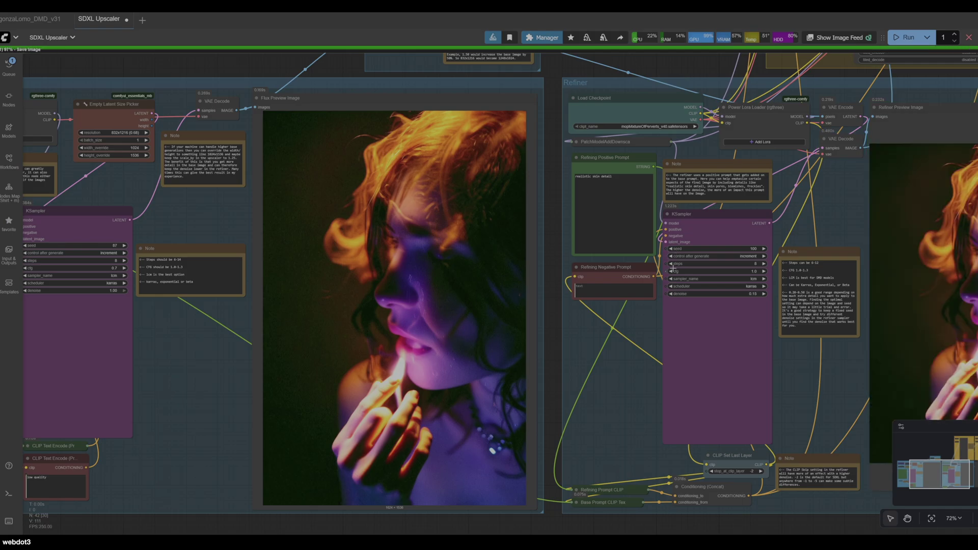
scroll(709, 288, down, 4)
drag(750, 472, 346, 377)
scroll(690, 295, up, 8)
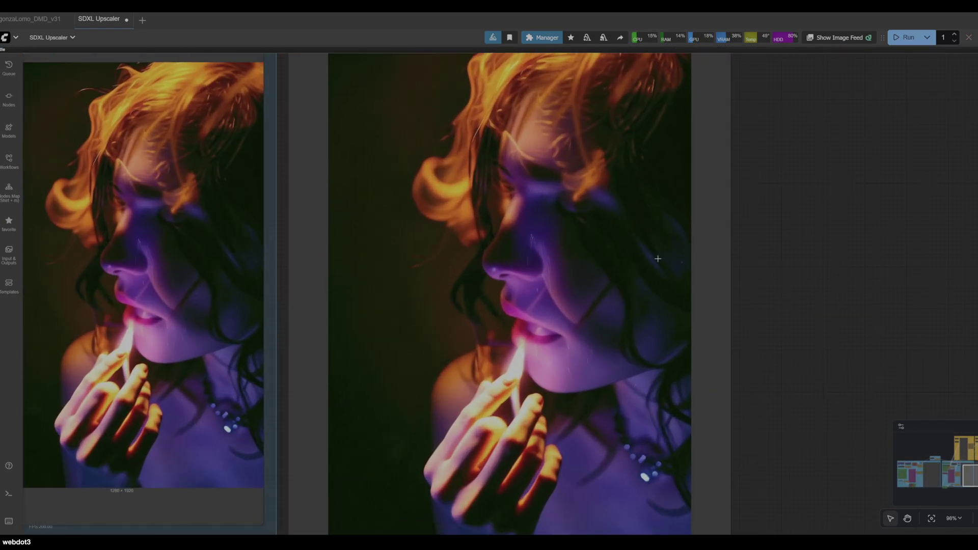
scroll(634, 262, down, 6)
scroll(623, 270, down, 5)
drag(301, 441, 631, 468)
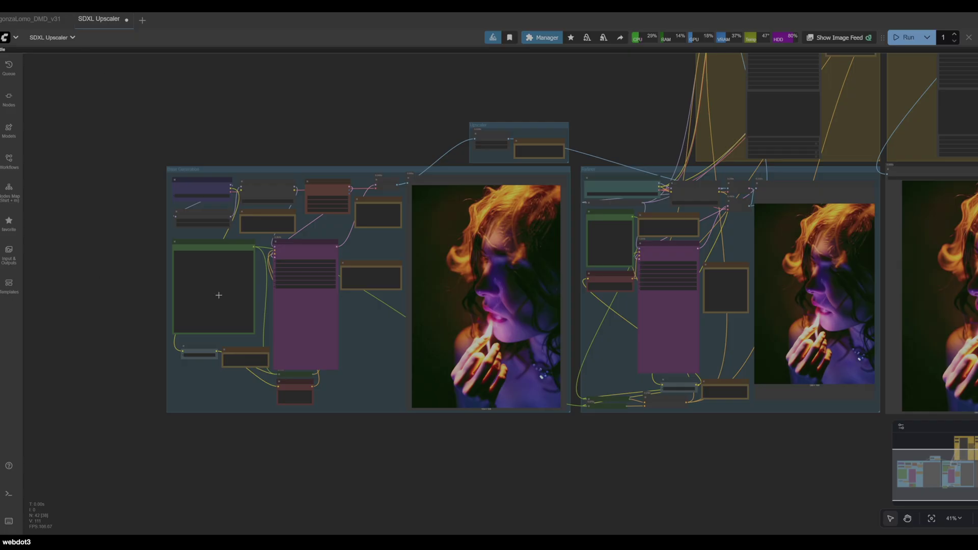
- Raise the KSampler steps from 11 to 12
scroll(396, 299, up, 5)
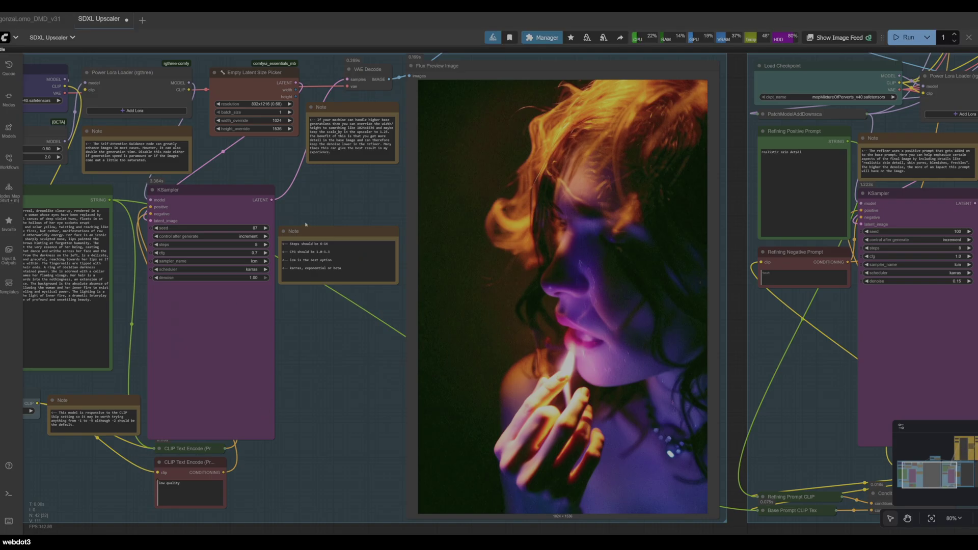
click(265, 253)
click(265, 253)
click(265, 252)
click(265, 245)
click(265, 245)
click(265, 245)
click(264, 245)
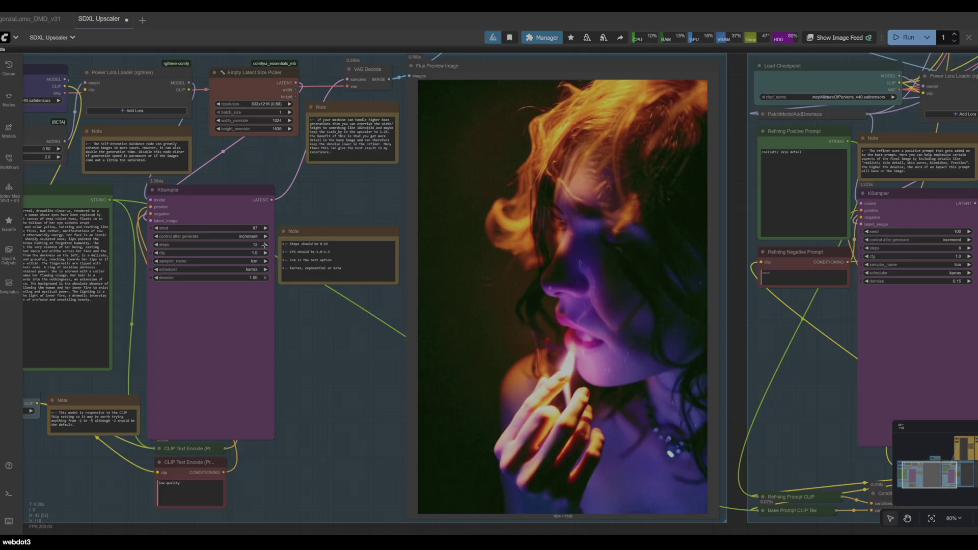
- Generate twice with the new settings, producing the fire-breathing portrait in every preview
click(903, 39)
scroll(560, 356, down, 5)
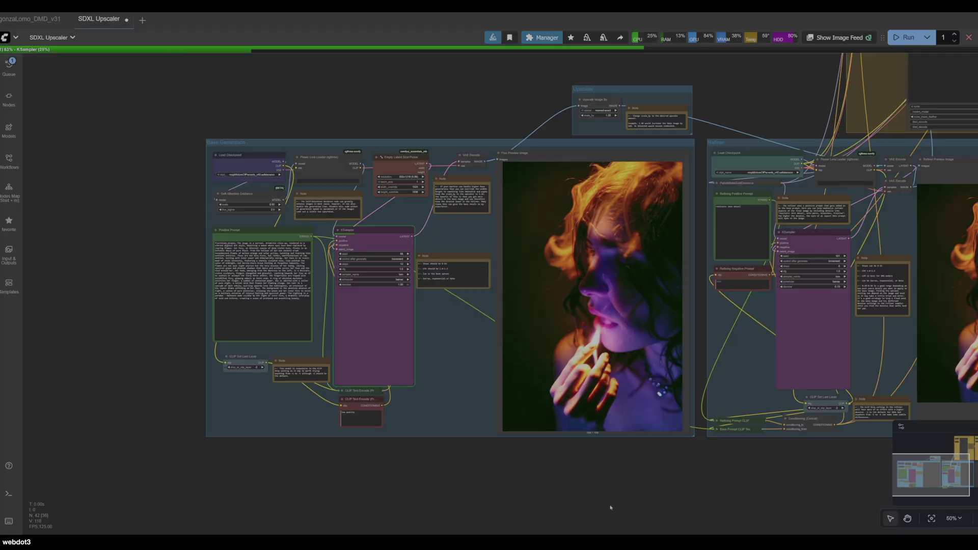
drag(623, 479, 336, 463)
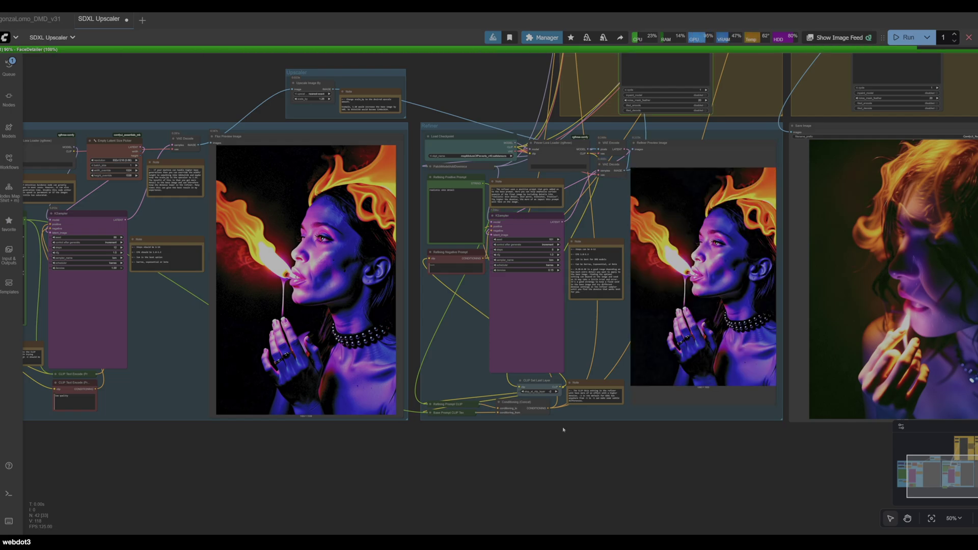
drag(725, 461, 685, 460)
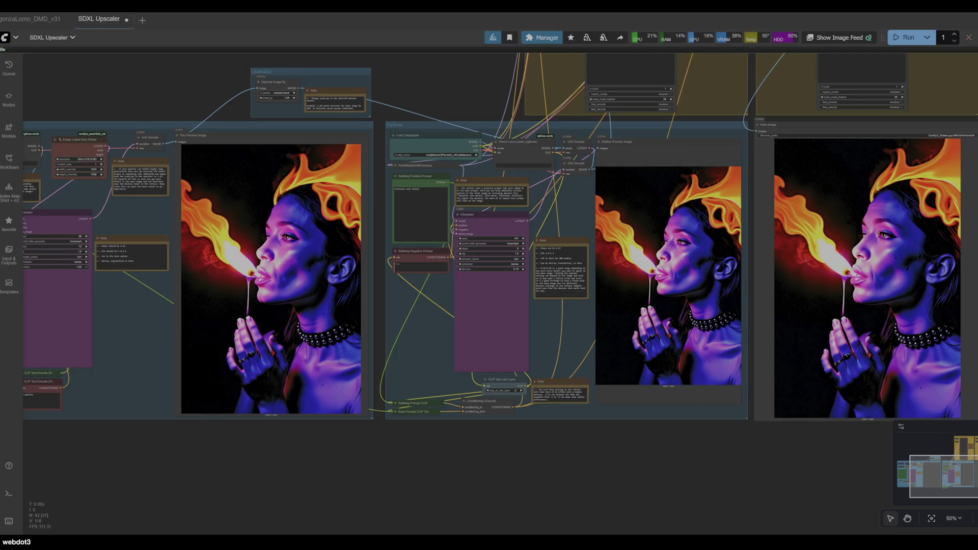
click(904, 37)
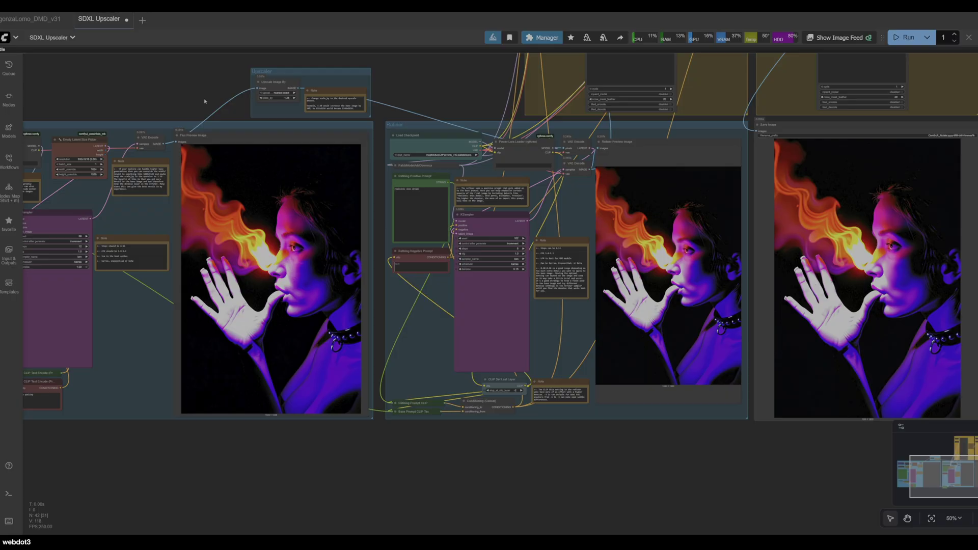
scroll(343, 90, left, 10)
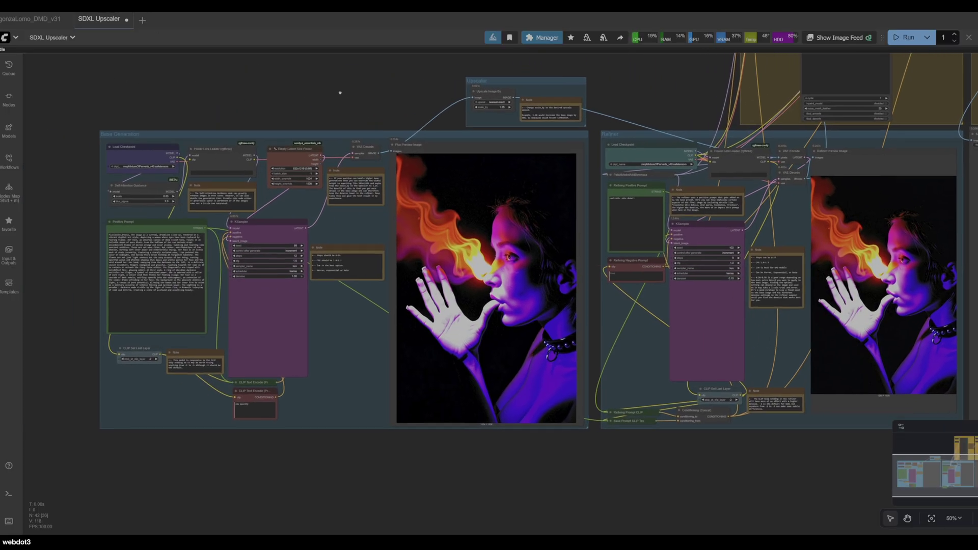
- Paste the pointillism stained-glass prompt, lower the KSampler steps one notch, and generate
click(241, 259)
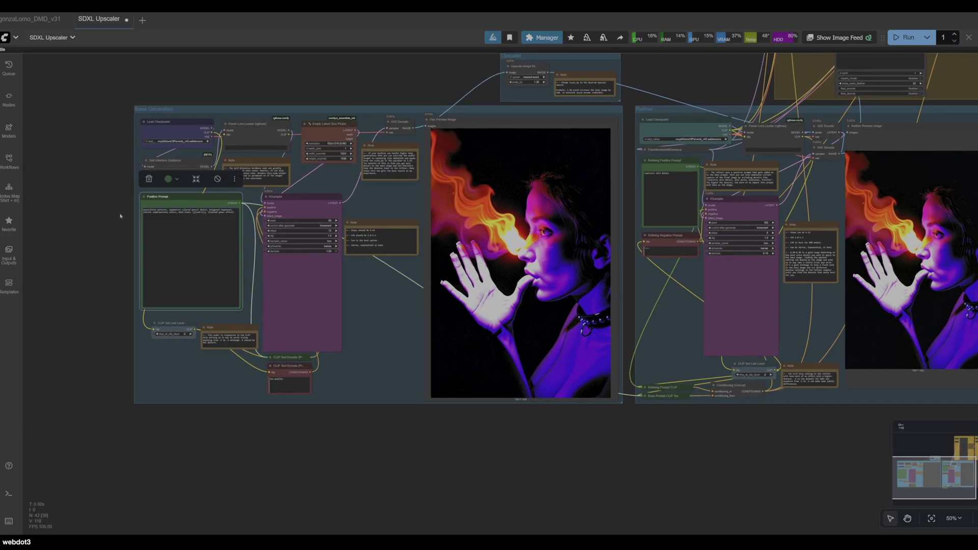
scroll(132, 177, up, 6)
click(372, 272)
click(371, 272)
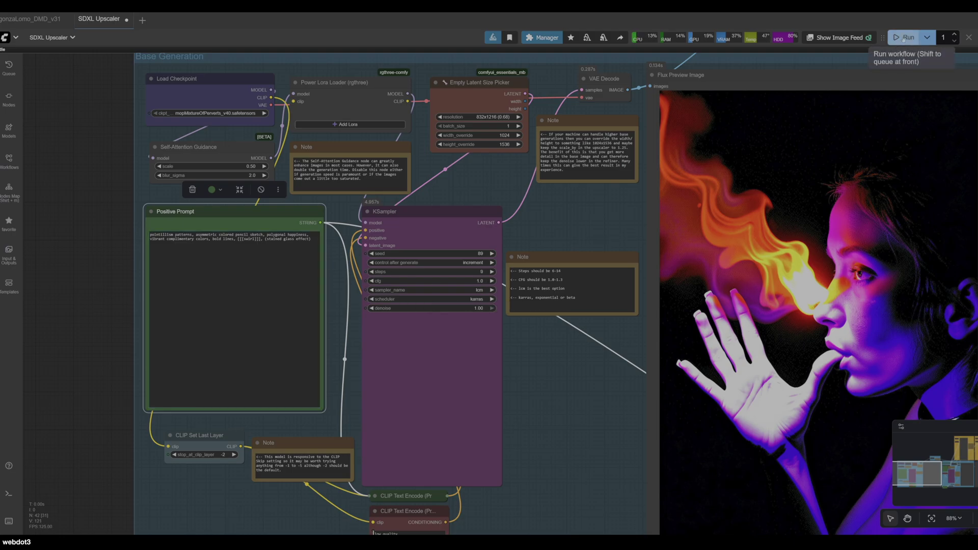
scroll(157, 294, down, 5)
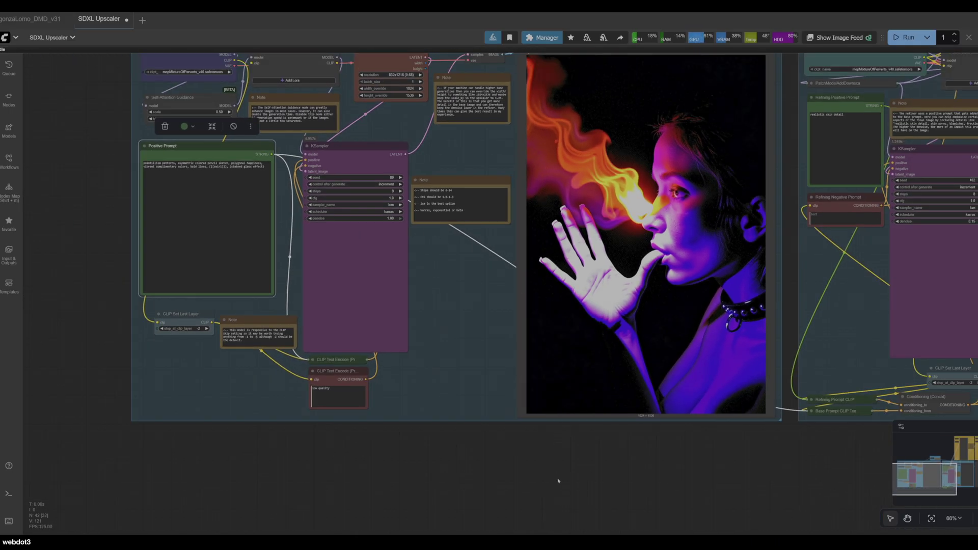
drag(563, 452, 456, 525)
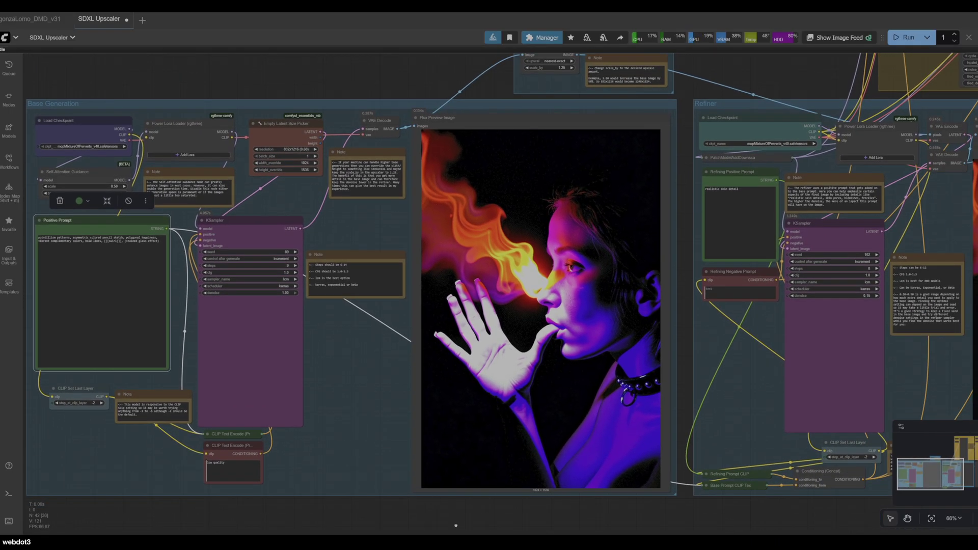
click(902, 38)
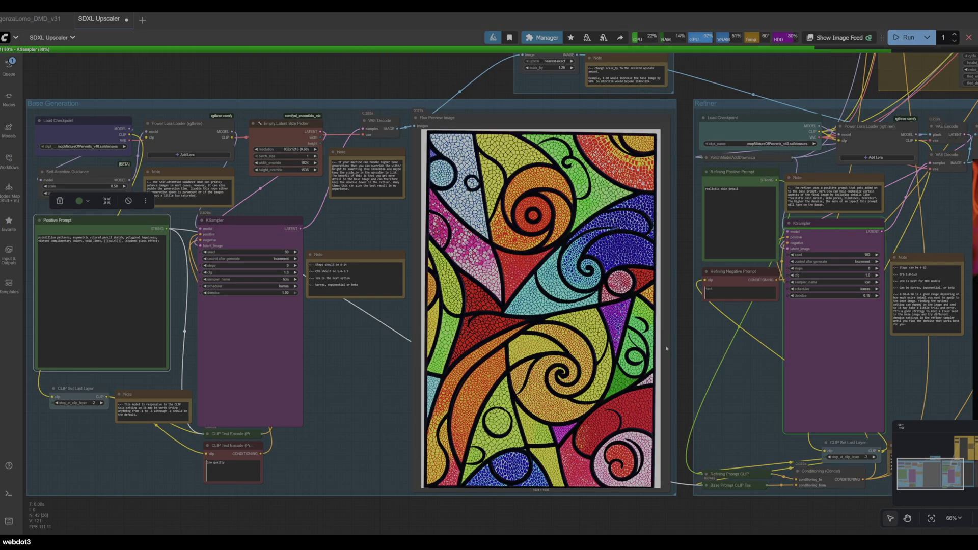
- View the finished stained-glass swirl in the Refiner Preview and Save Image nodes
scroll(649, 493, right, 10)
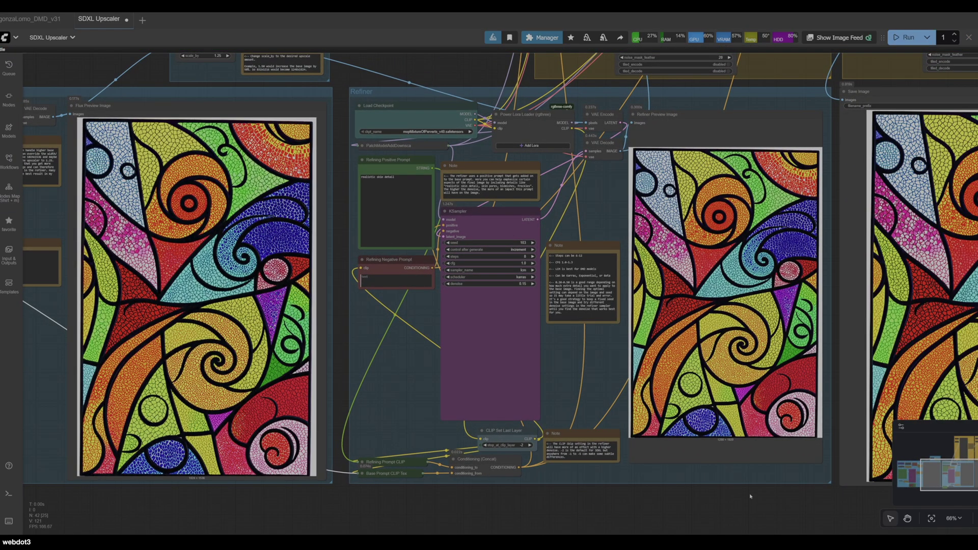
drag(750, 496, 270, 482)
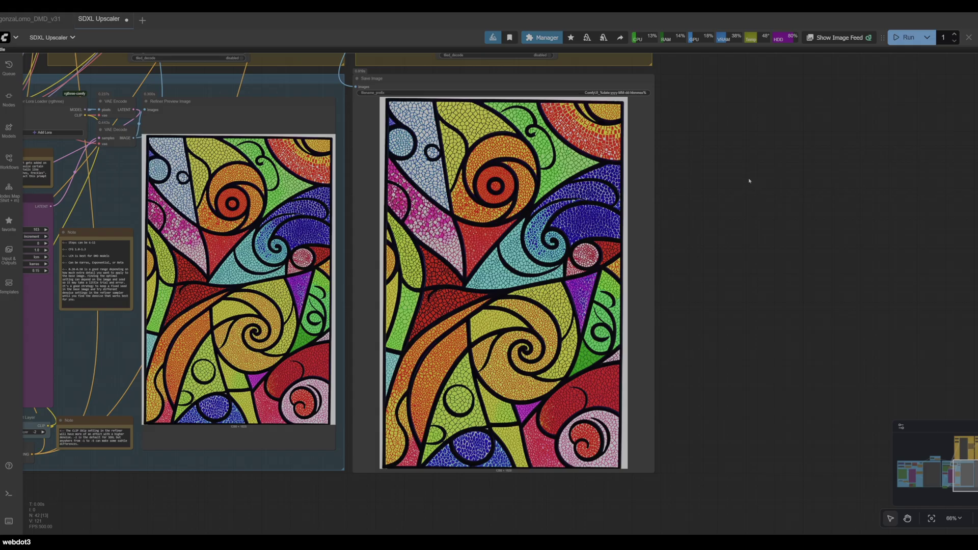
scroll(494, 216, up, 6)
scroll(560, 235, down, 6)
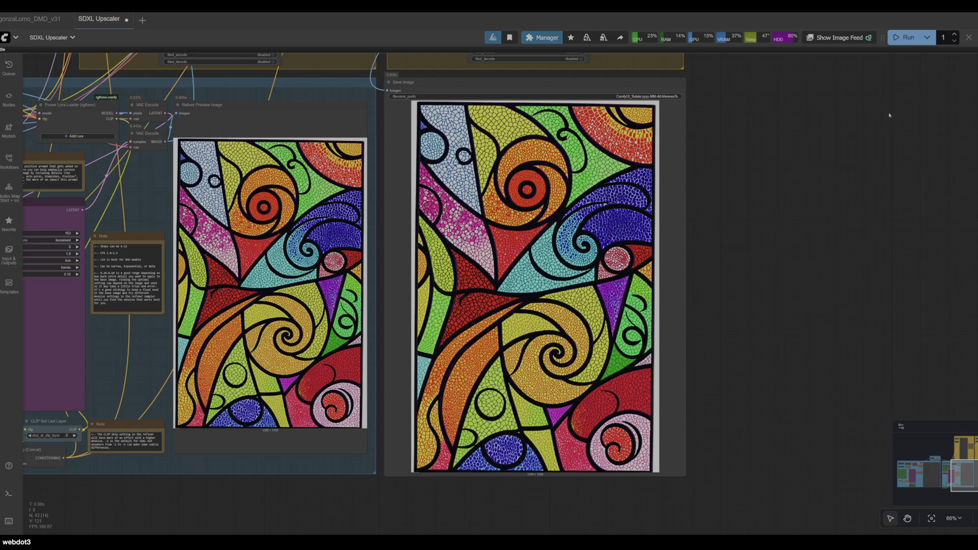
- Generate the next-seed stained-glass variation, an angular leaf-shaped mosaic, and review it
click(907, 37)
scroll(335, 484, down, 5)
scroll(338, 463, up, 2)
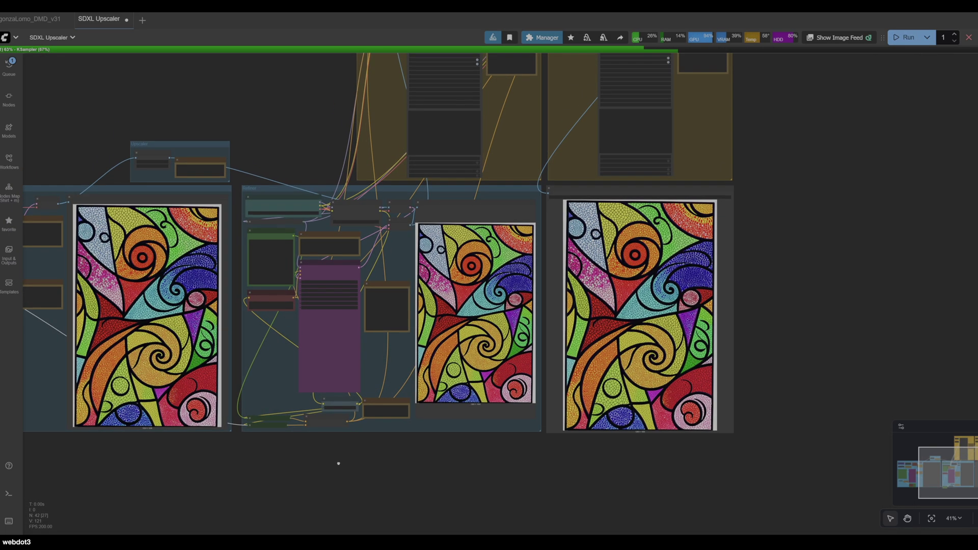
scroll(388, 458, left, 3)
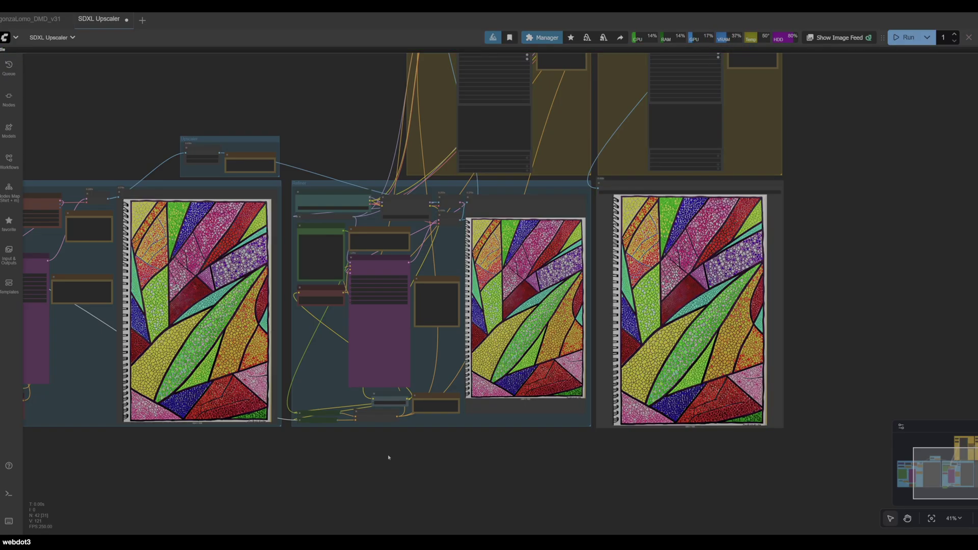
scroll(387, 455, up, 3)
scroll(387, 454, left, 2)
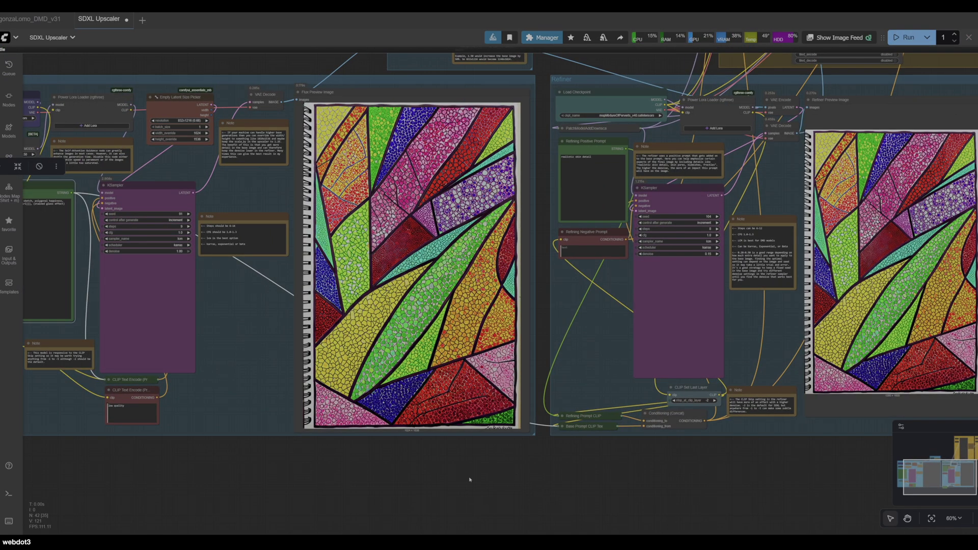
scroll(447, 476, left, 5)
scroll(546, 498, right, 2)
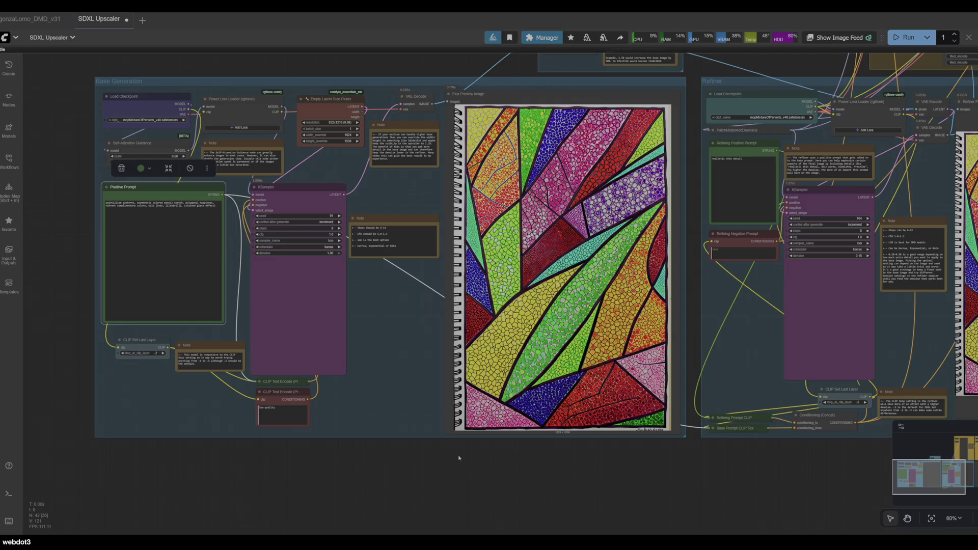
- Paste the tattooed-woman cyberpunk diner editorial prompt into the Positive Prompt box
scroll(121, 143, left, 2)
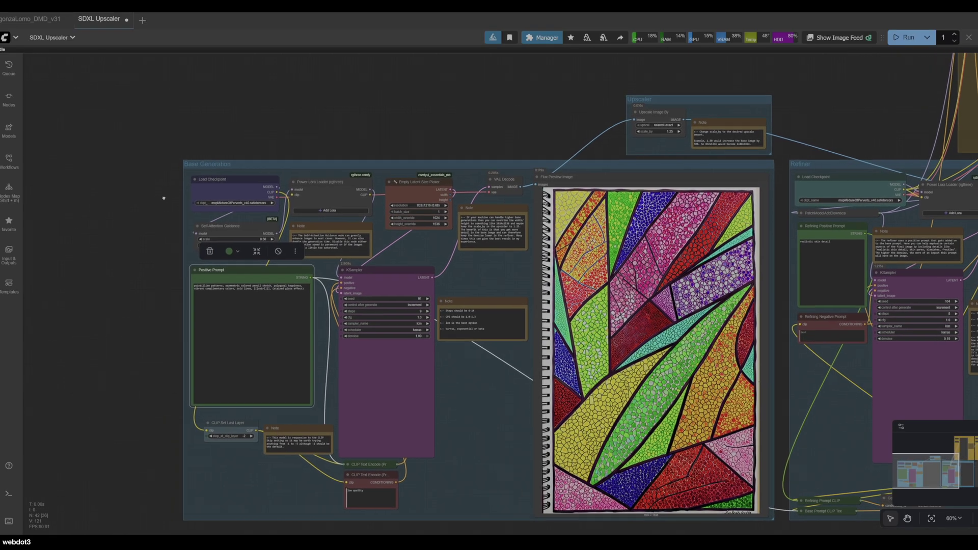
scroll(168, 198, up, 5)
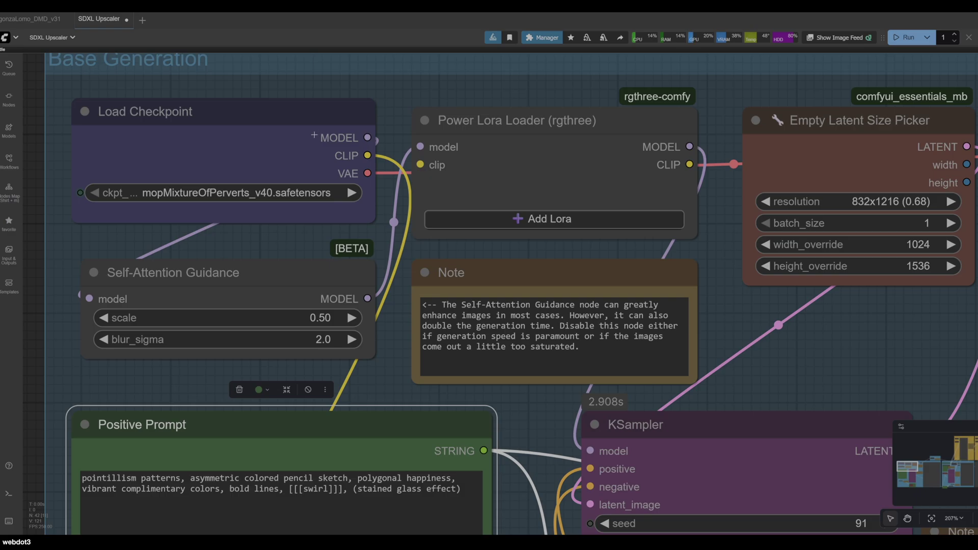
scroll(313, 135, down, 5)
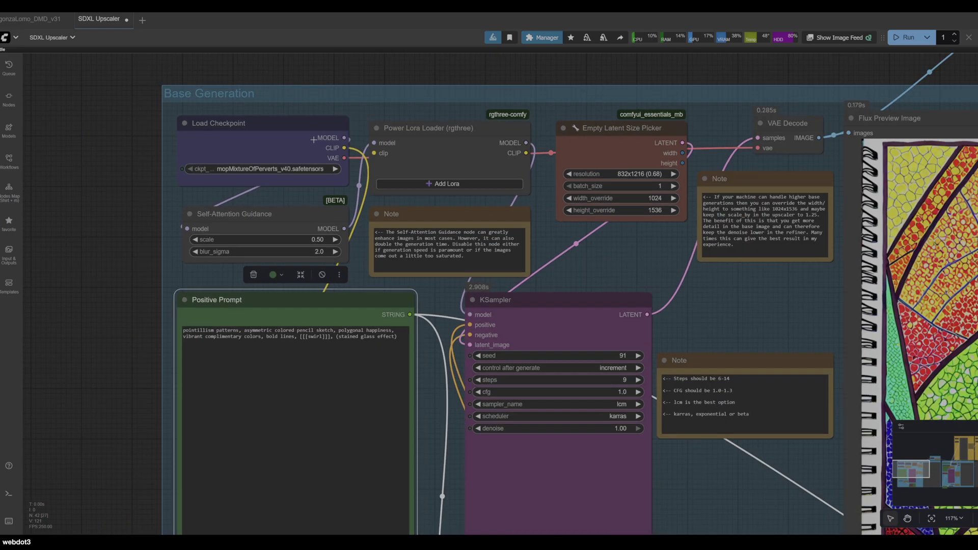
scroll(315, 138, down, 1)
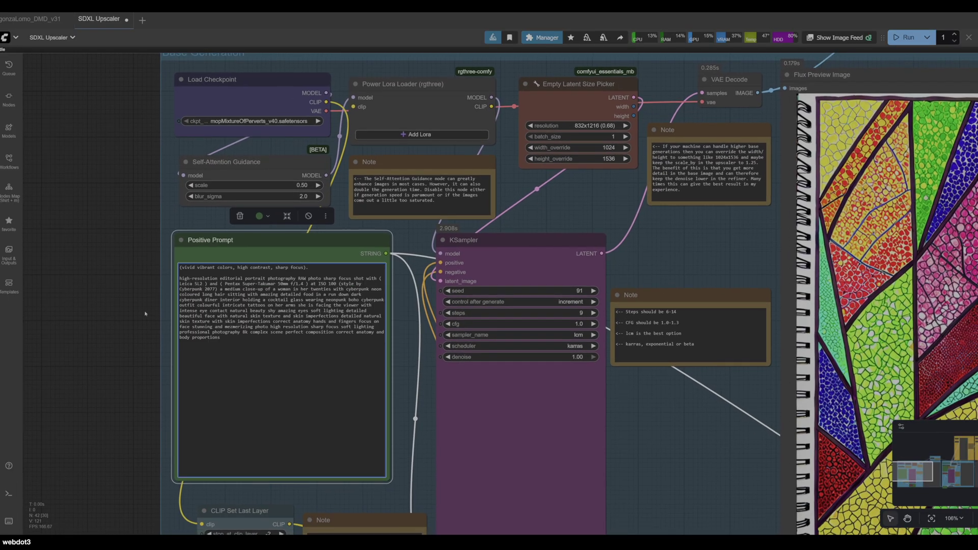
- Queue the portrait prompt with Ctrl+Enter and view the neon diner result at Save Image
drag(137, 329, 76, 238)
scroll(76, 237, down, 3)
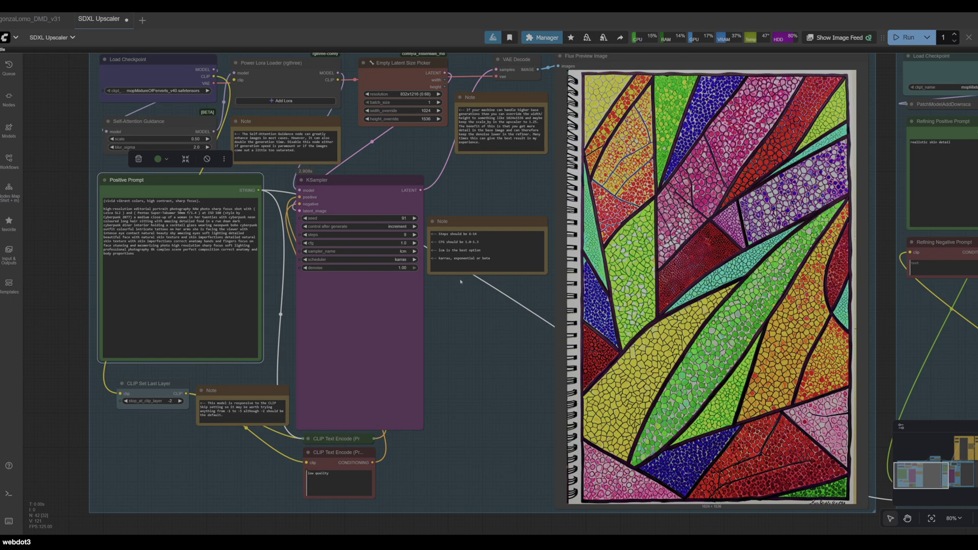
key(ctrl+Return)
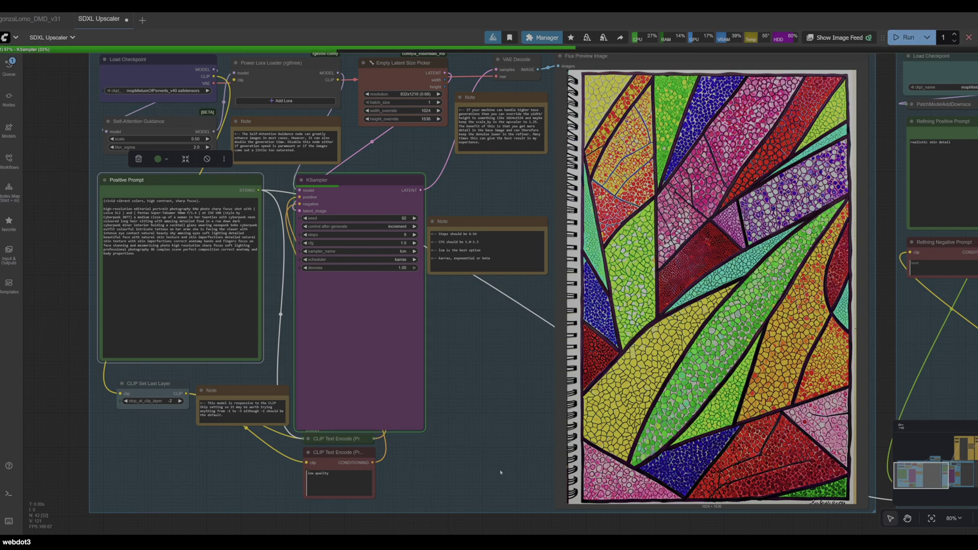
scroll(501, 472, right, 10)
scroll(798, 186, up, 2)
scroll(797, 187, right, 2)
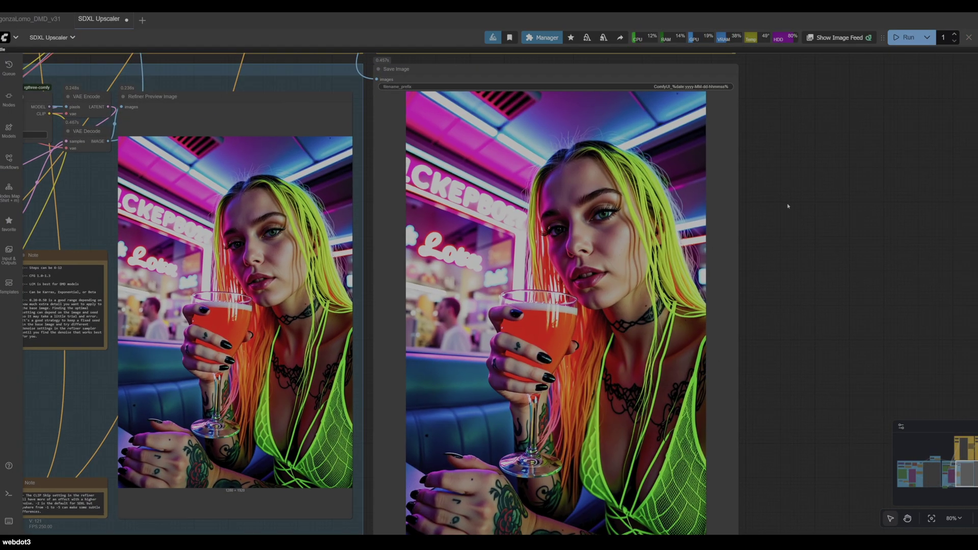
scroll(789, 206, down, 1)
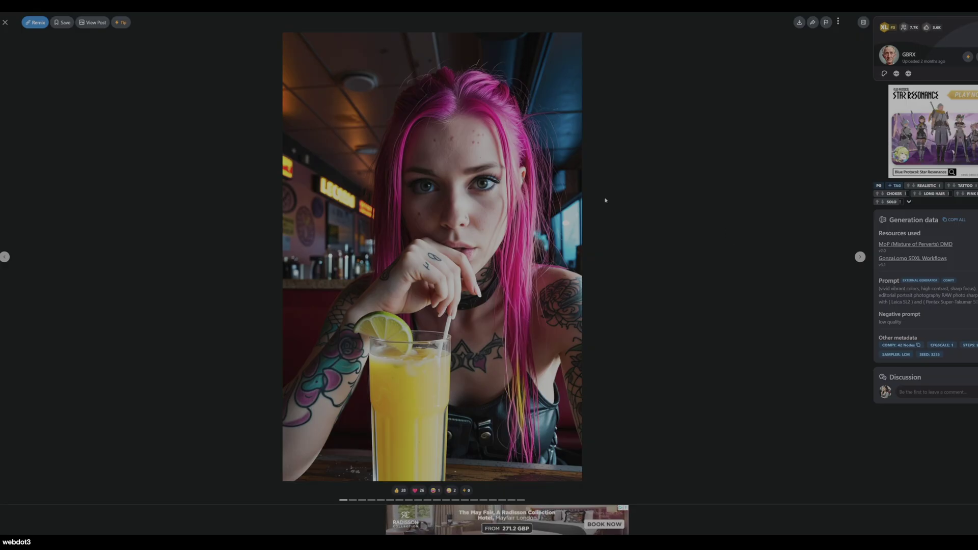
- Put the reference seed 3253 into the KSampler and rerun, viewing both generation groups
drag(931, 355, 940, 356)
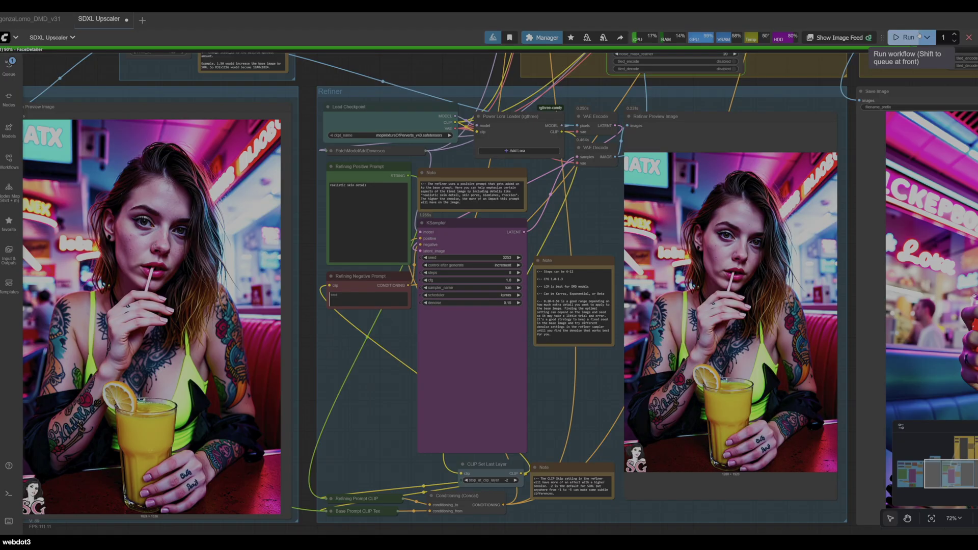
scroll(458, 246, down, 4)
drag(274, 476, 506, 494)
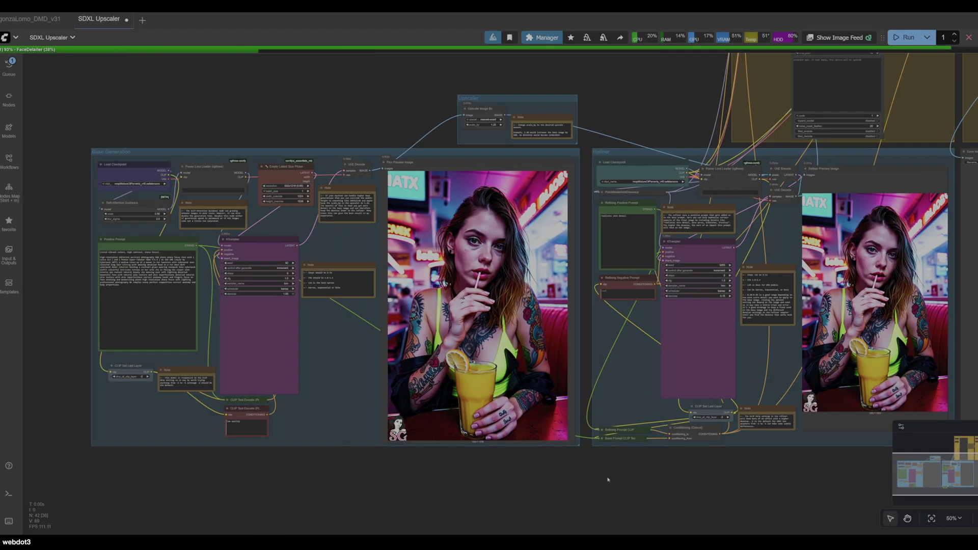
scroll(478, 239, up, 8)
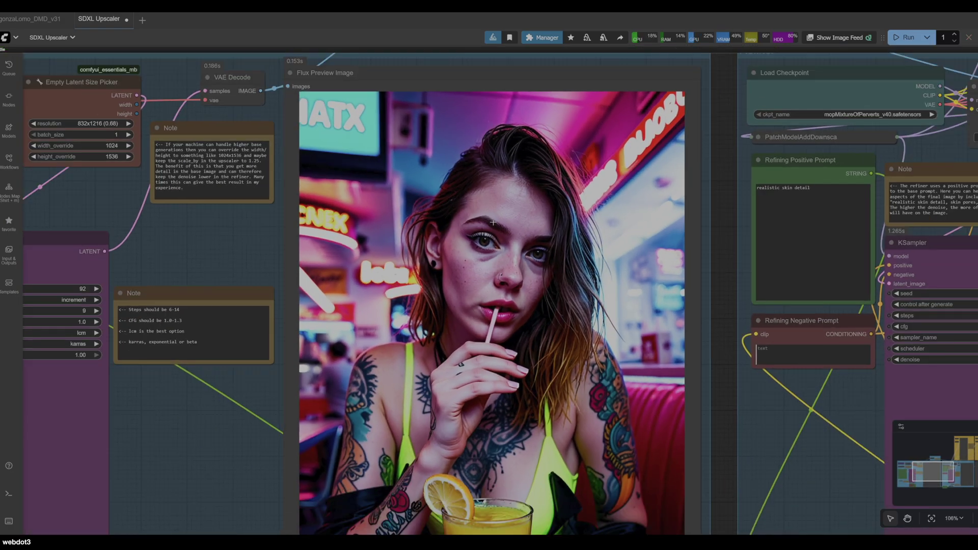
scroll(493, 223, down, 2)
scroll(761, 498, down, 4)
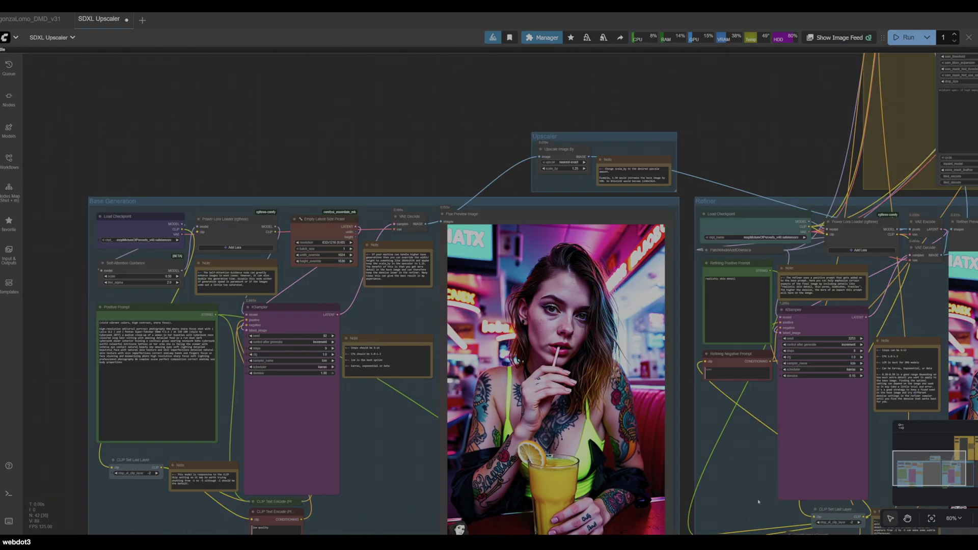
drag(761, 498, 640, 421)
drag(713, 357, 408, 269)
drag(790, 129, 448, 226)
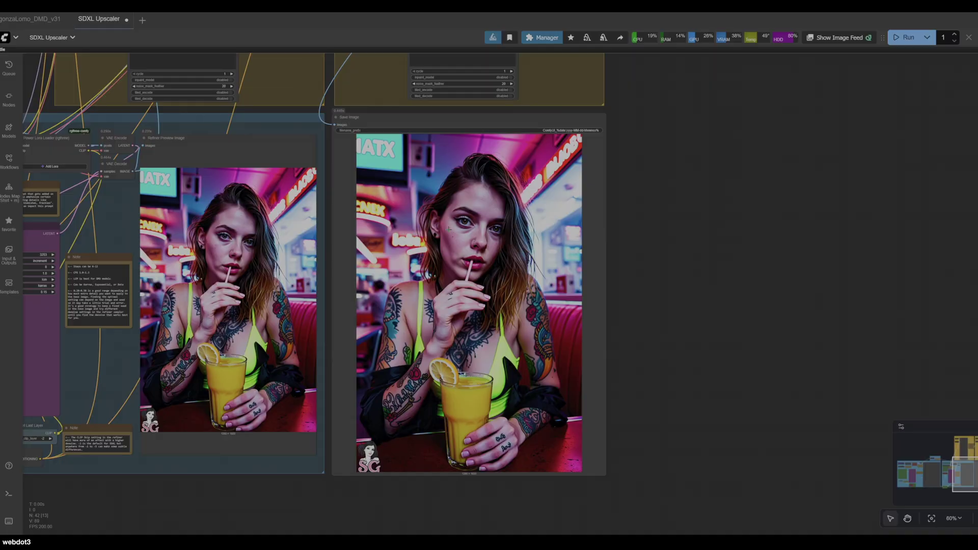
scroll(448, 226, up, 5)
scroll(459, 288, down, 4)
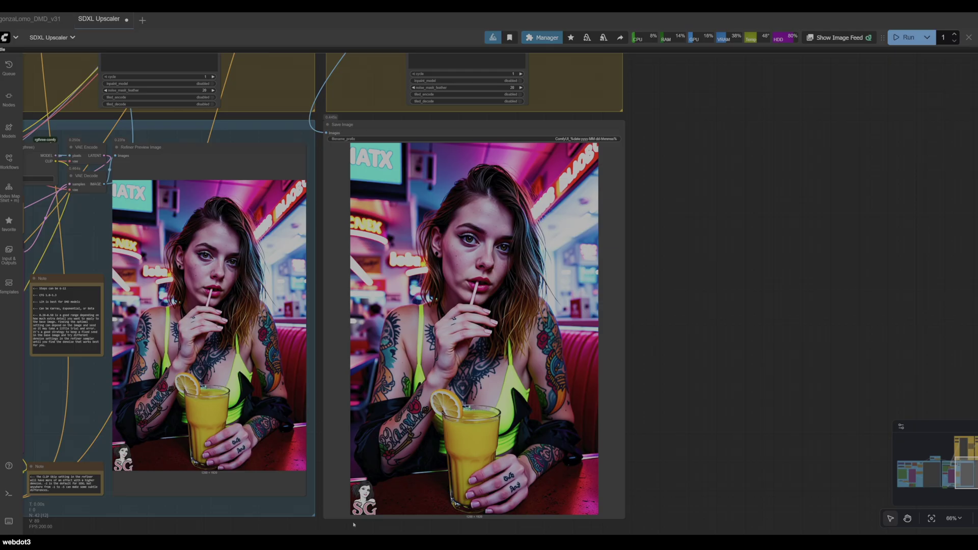
scroll(624, 256, down, 4)
scroll(706, 264, down, 2)
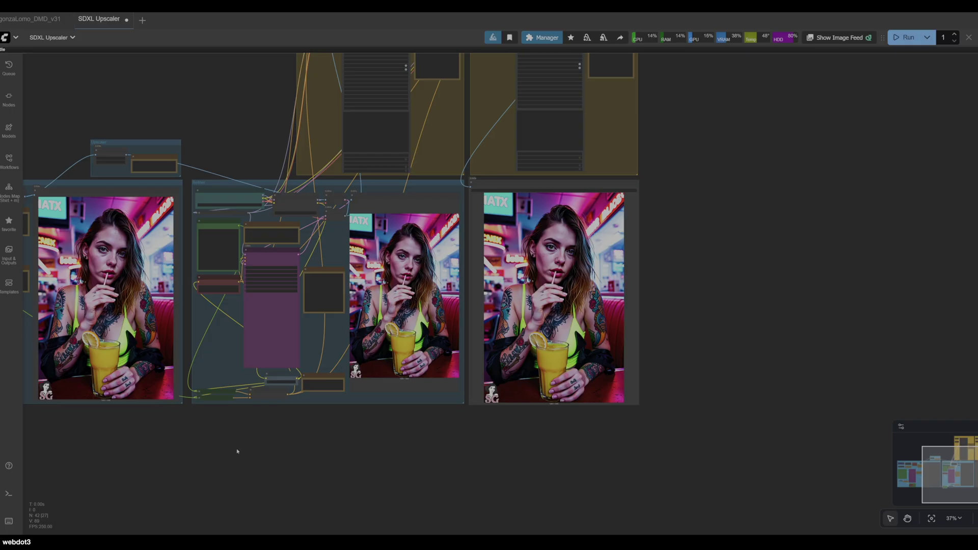
drag(220, 448, 412, 457)
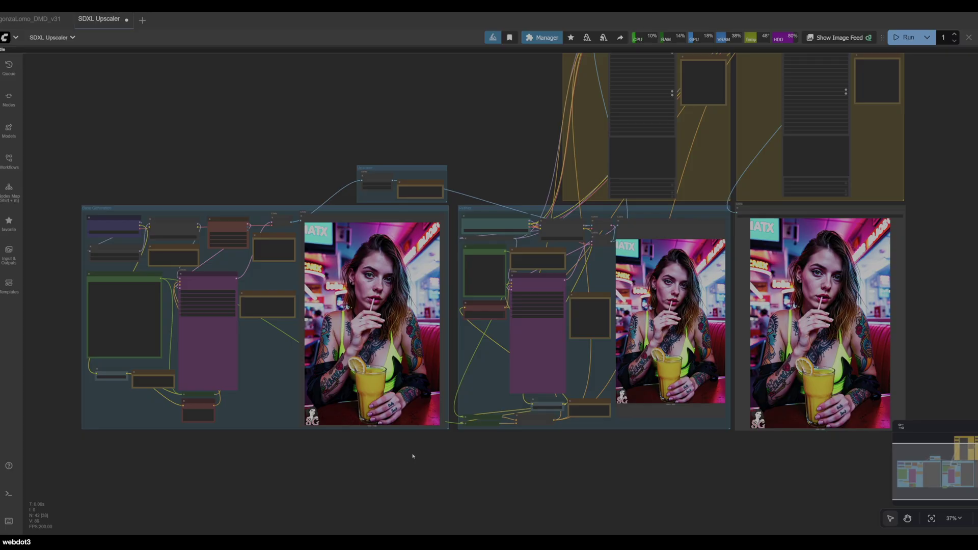